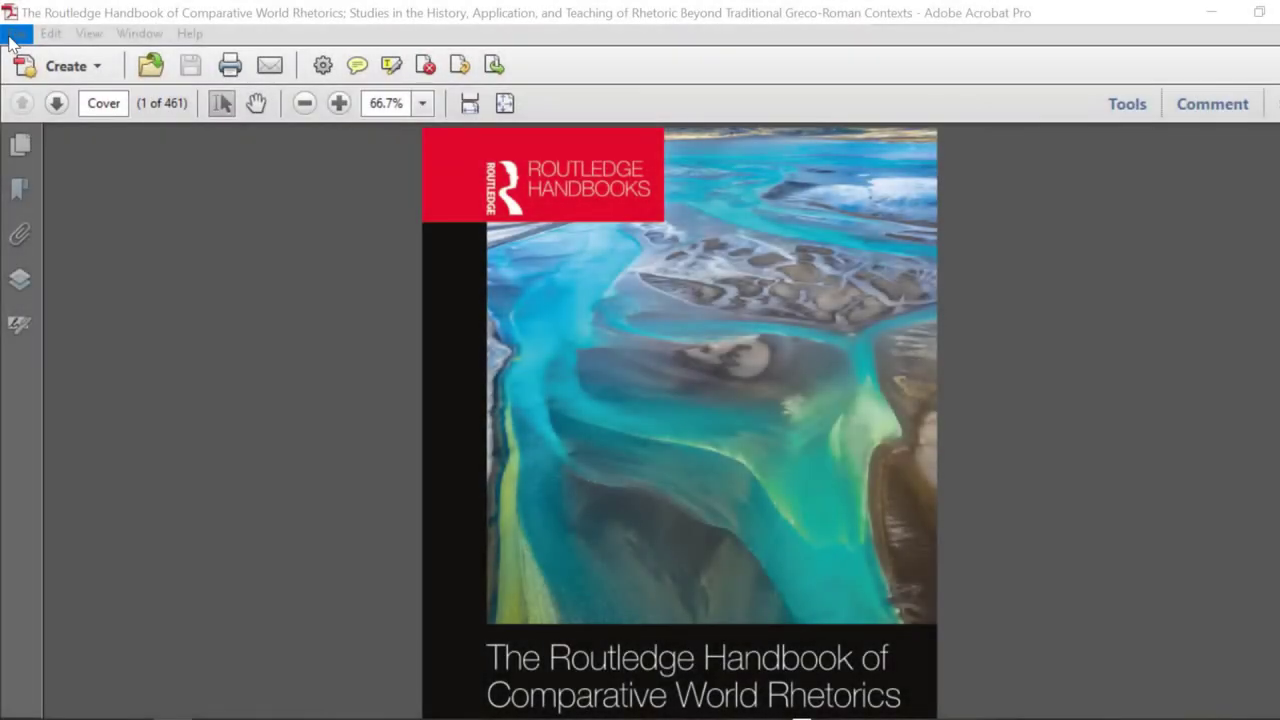
- Bring up the File menu's Save As choices for the handbook PDF in Acrobat
left_click(12, 34)
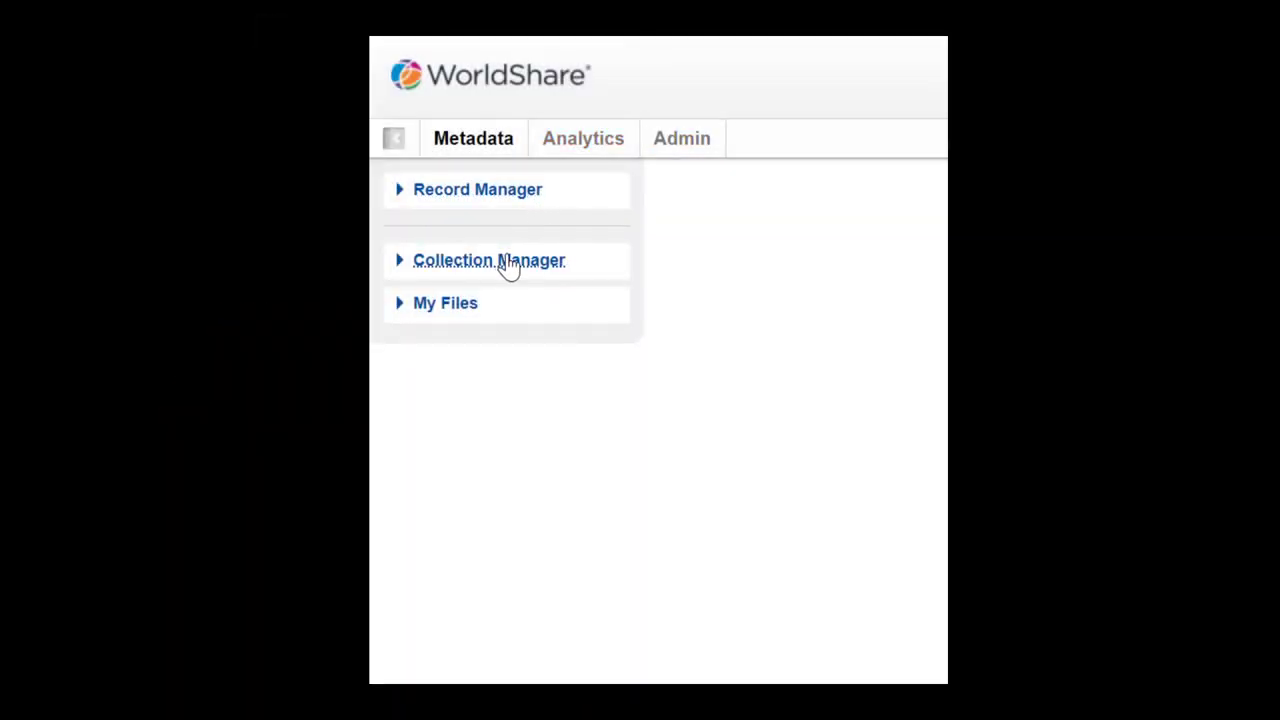
left_click(507, 264)
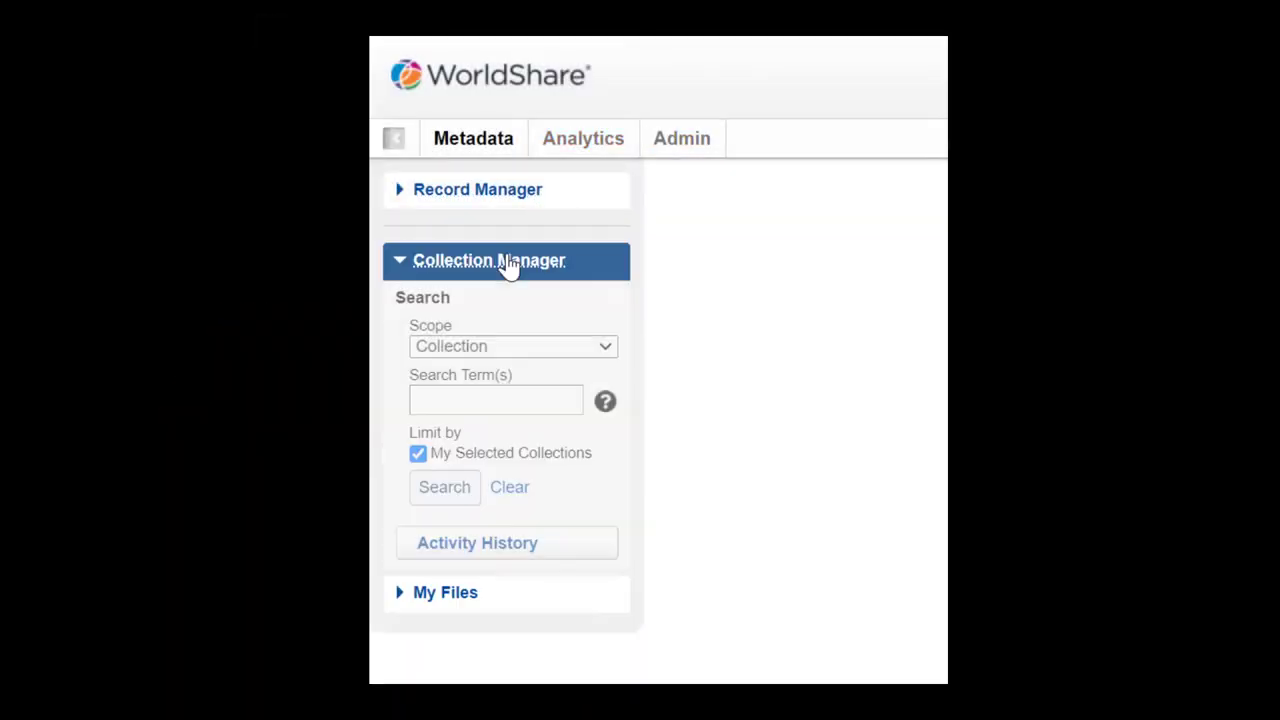
left_click(487, 350)
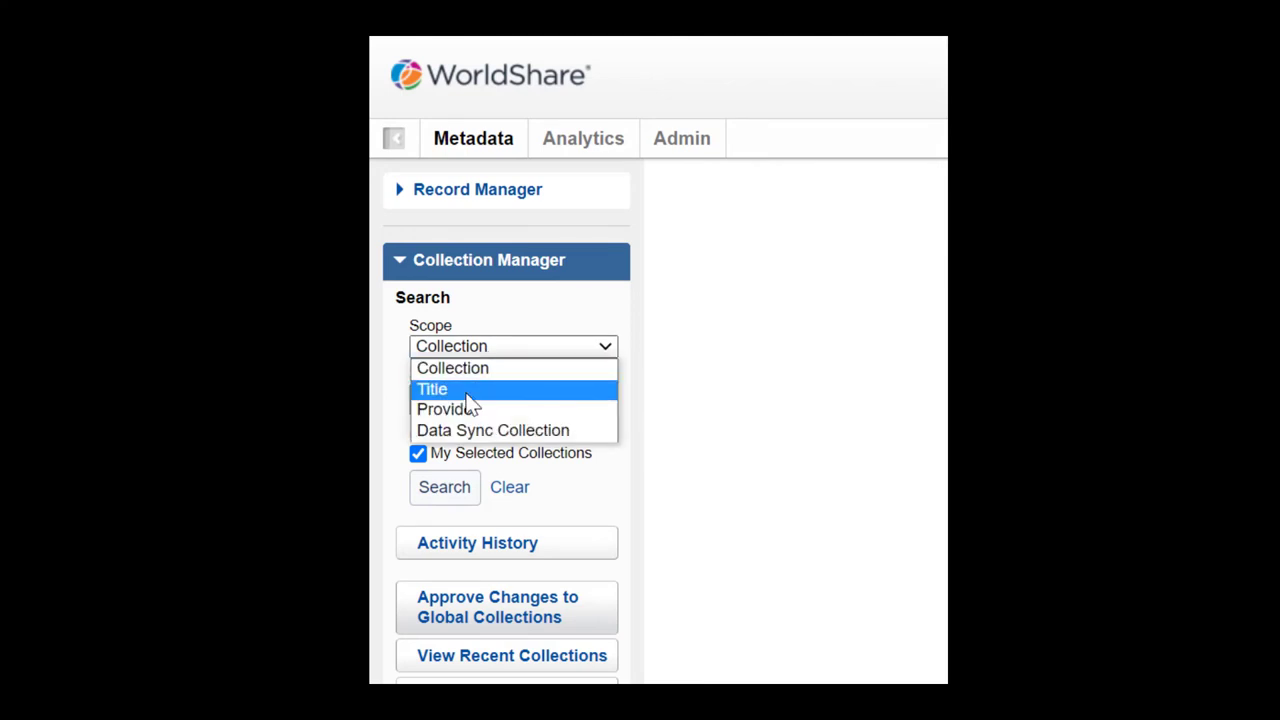
left_click(466, 393)
left_click(466, 397)
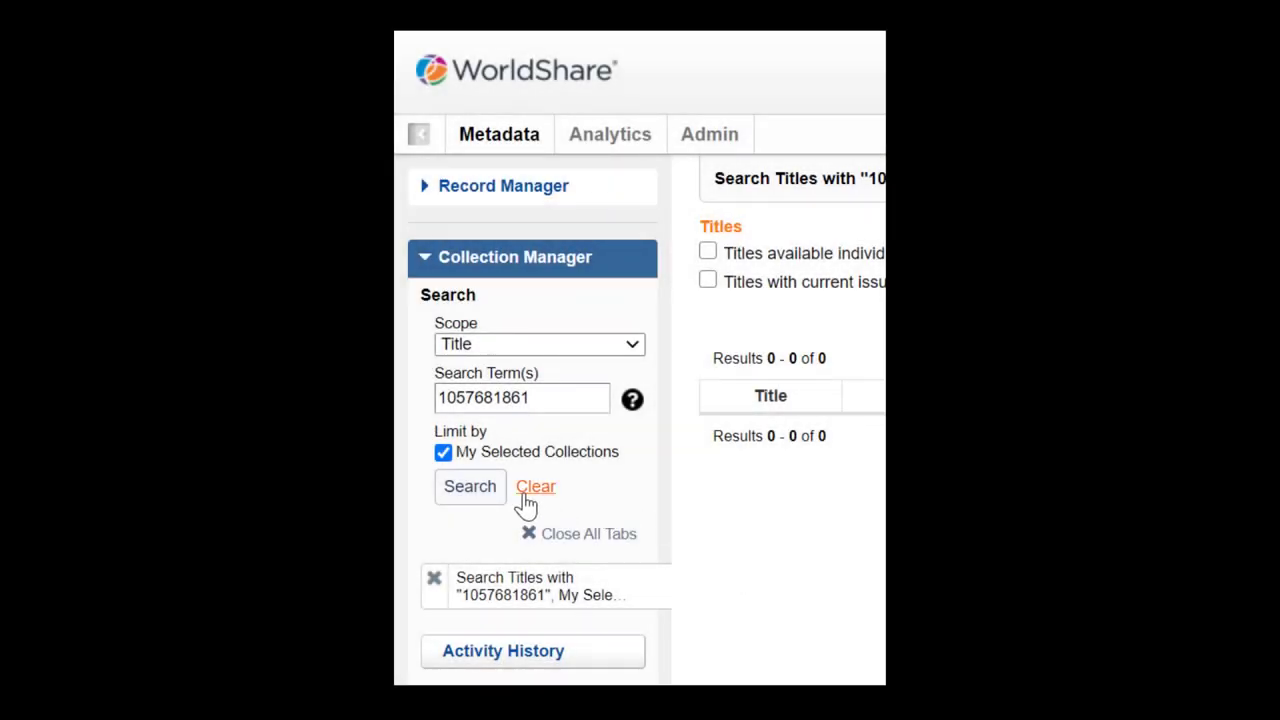
- Clear the old term and search titles for 'Trump, the Alt-Right and Public Pedagogies'
left_click(530, 490)
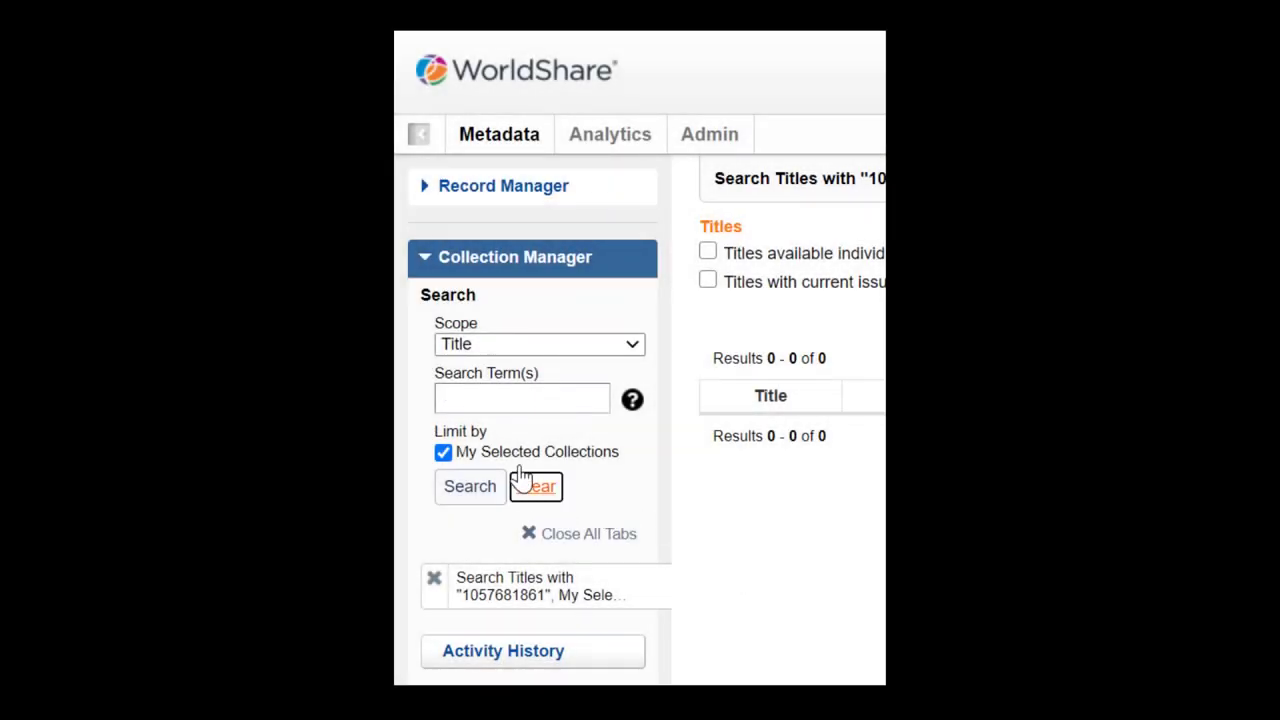
left_click(503, 405)
key("ctrl+v")
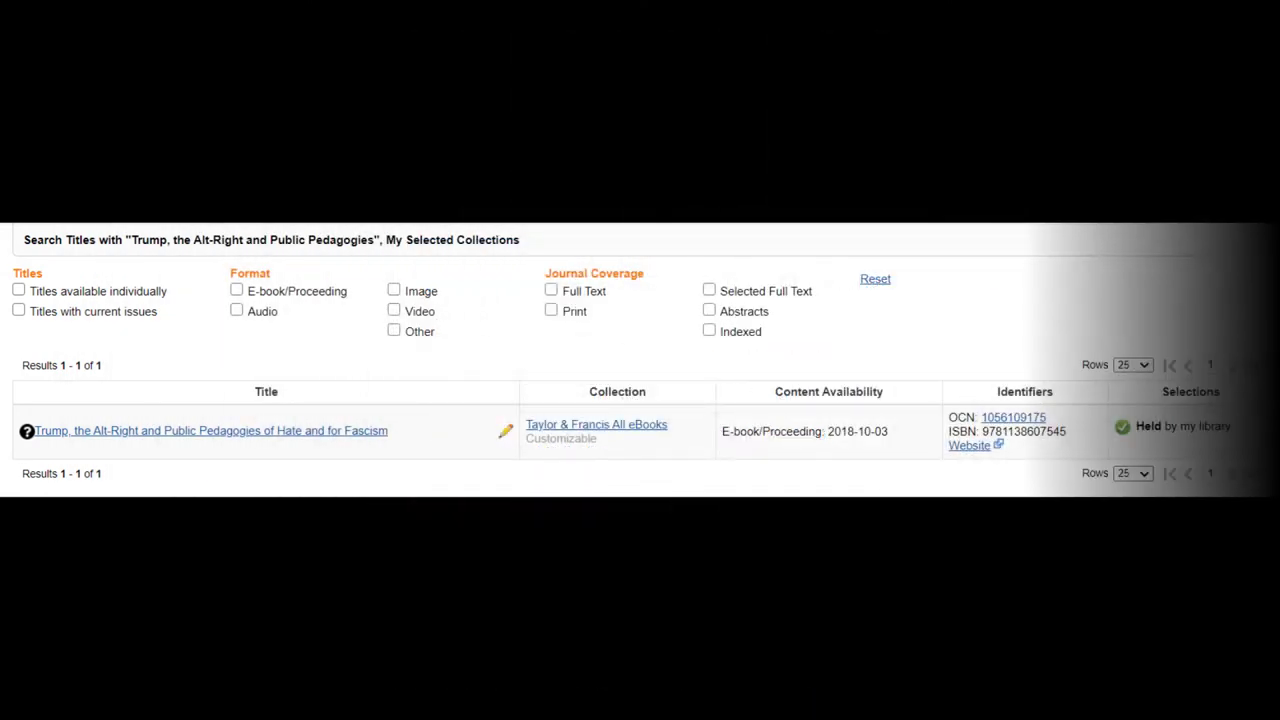